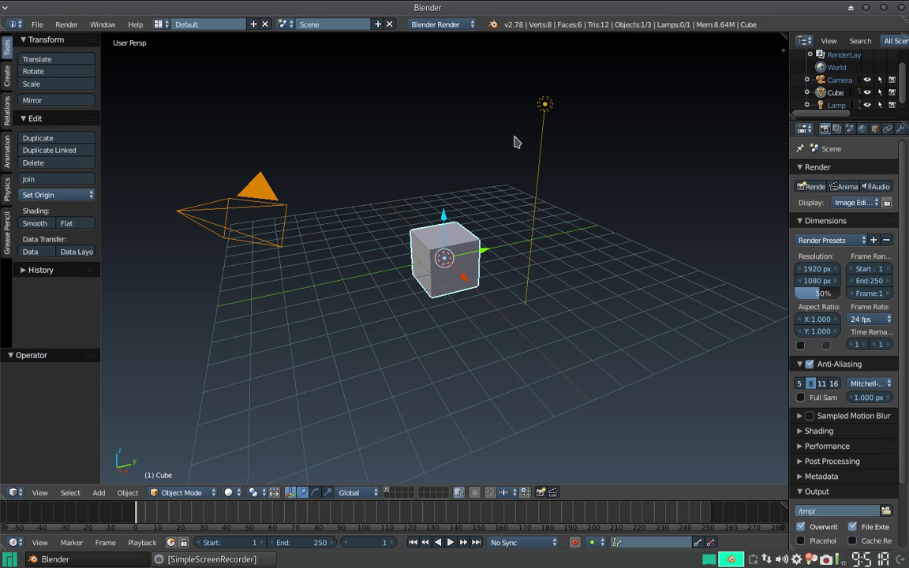
Orbit down to eye level on the default cube and delete it
mouse_move(363, 203)
middle_down()
mouse_move(468, 209)
mouse_move(462, 178)
middle_up()
scroll(469, 205, up, 2)
scroll(432, 259, up, 1)
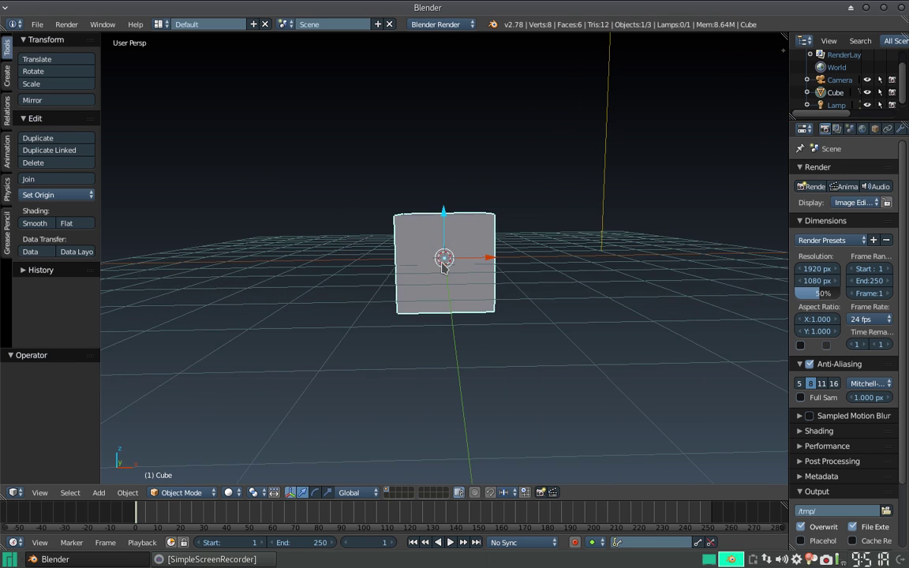
middle_drag(432, 260, 447, 275)
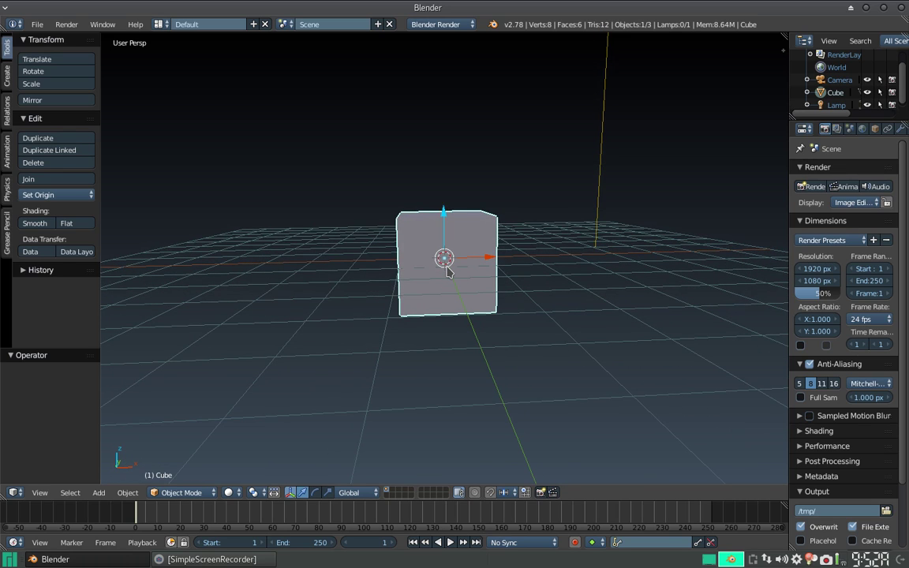
key(x)
click(447, 271)
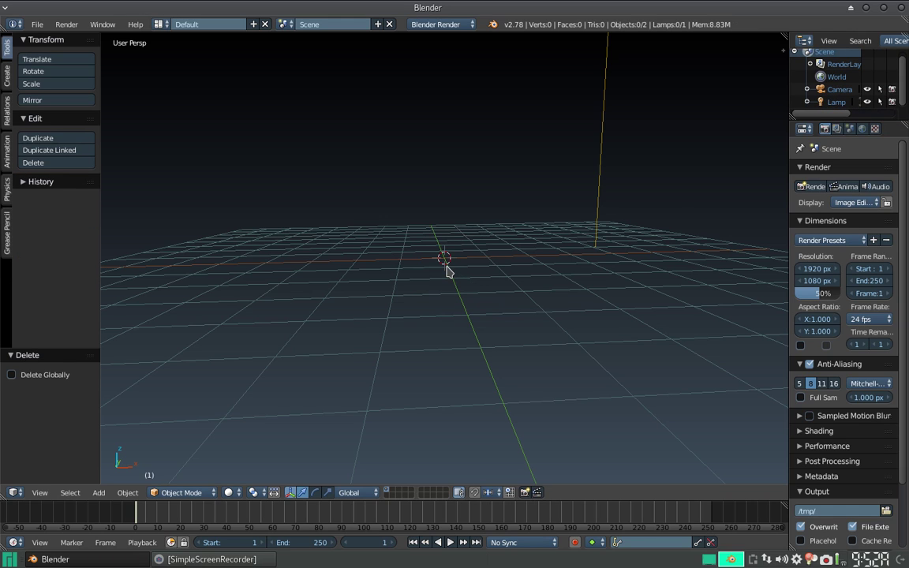
Tick Add Mesh: Extra Objects under the Add Mesh add-ons in User Preferences
key(ctrl+alt+u)
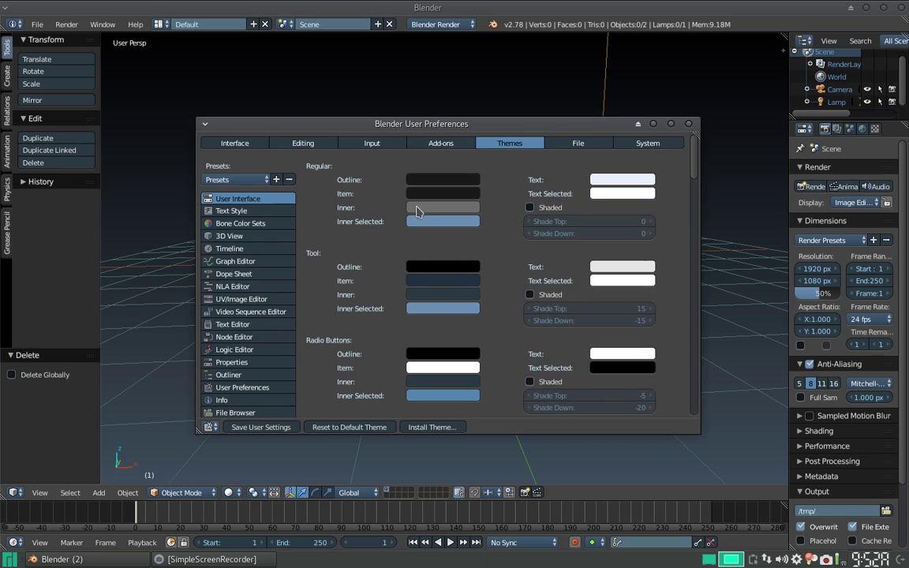
click(453, 147)
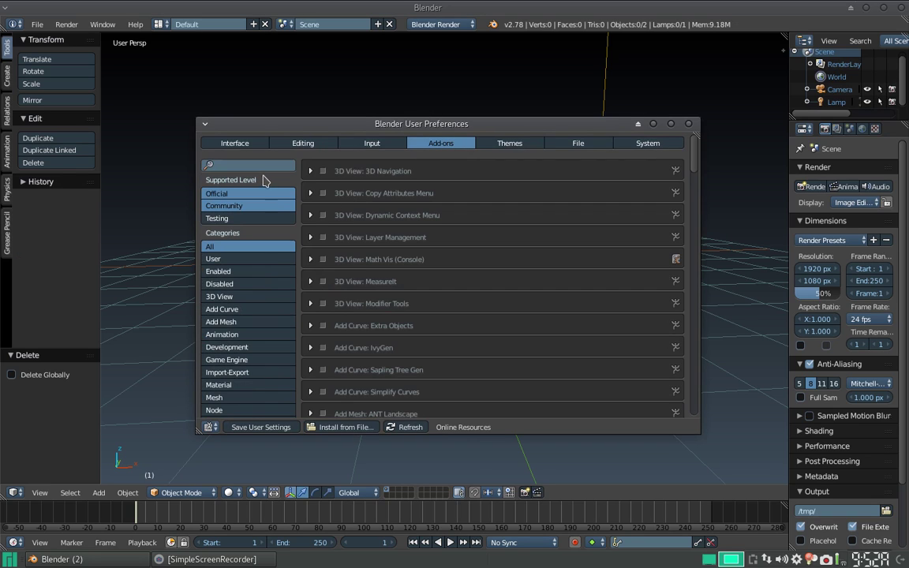
click(226, 325)
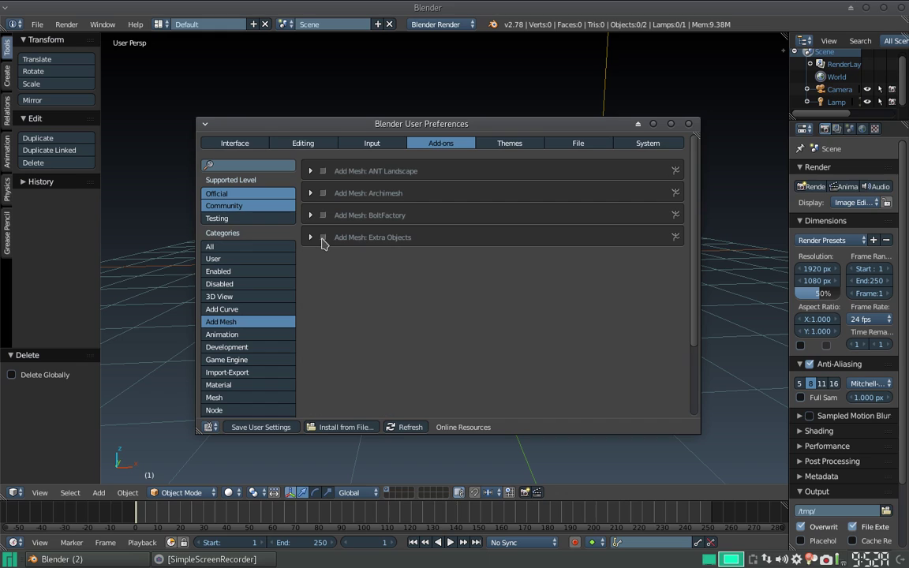
click(322, 237)
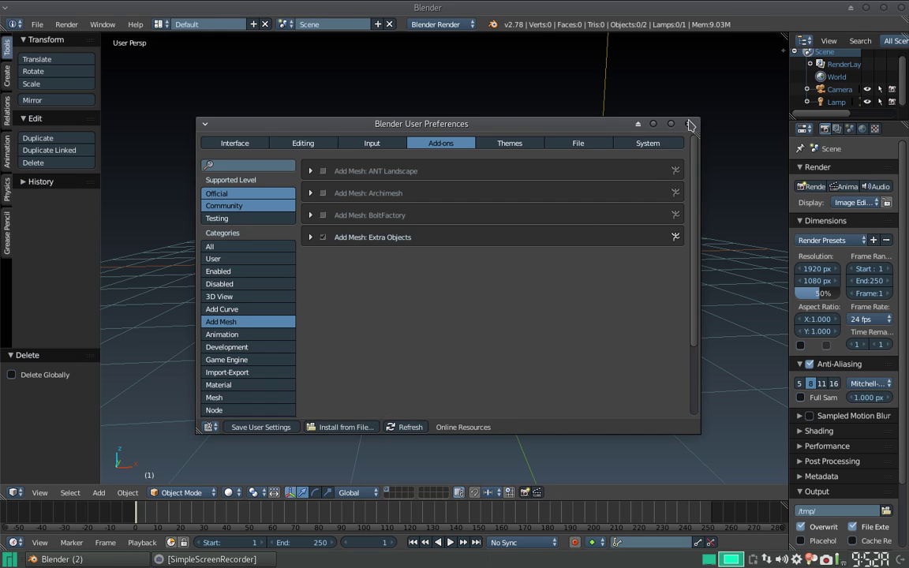
key(alt+F4)
key(shift+a)
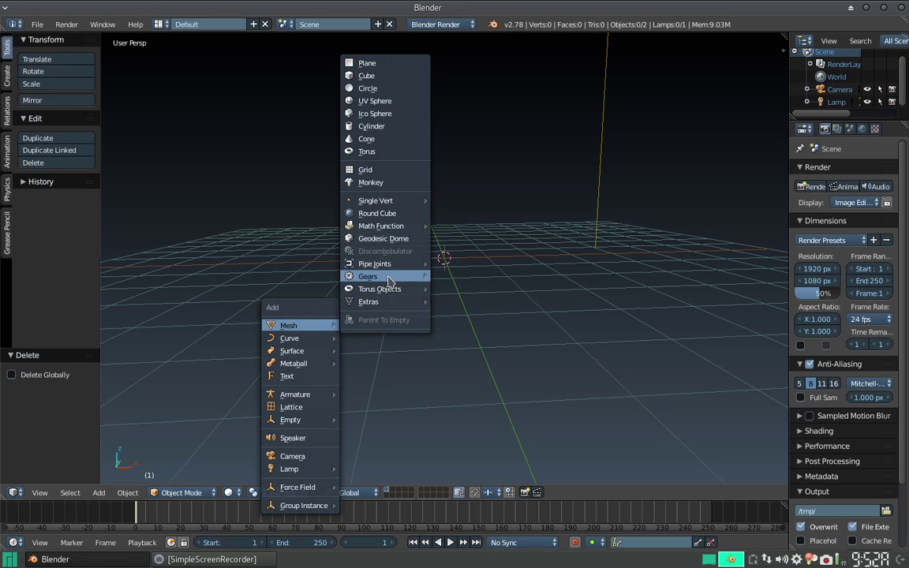
mouse_move(375, 263)
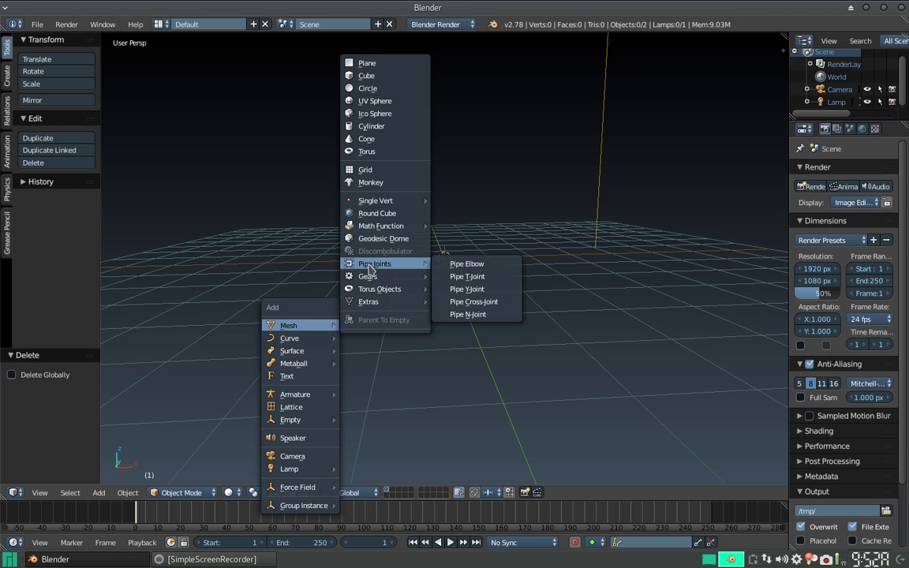
Add a Pipe Elbow mesh and orbit to a lower angle around it
click(473, 264)
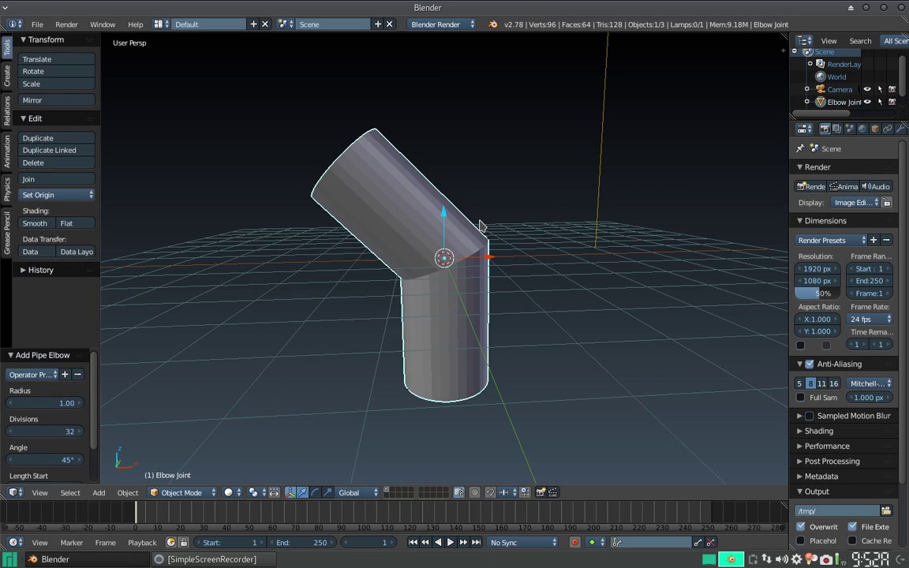
scroll(481, 227, down, 2)
middle_drag(422, 227, 455, 235)
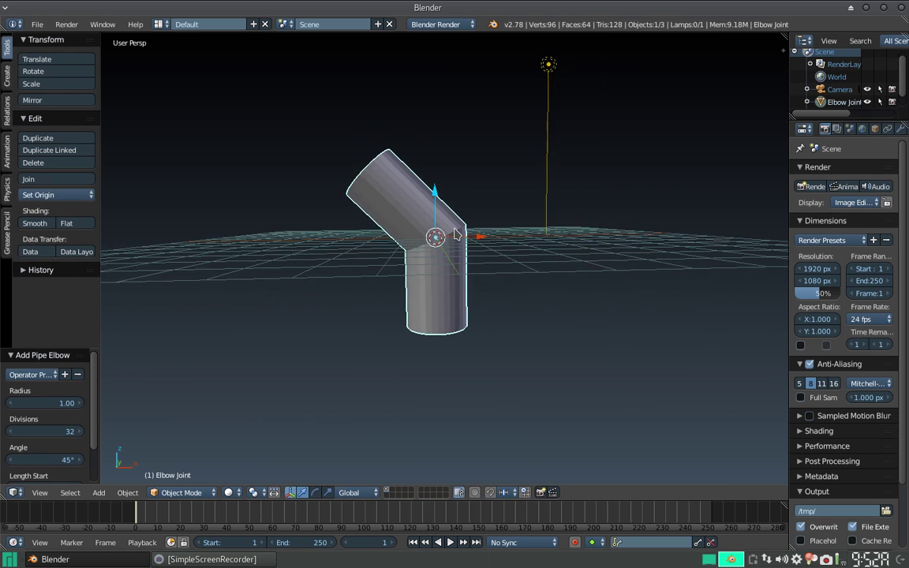
scroll(441, 265, up, 3)
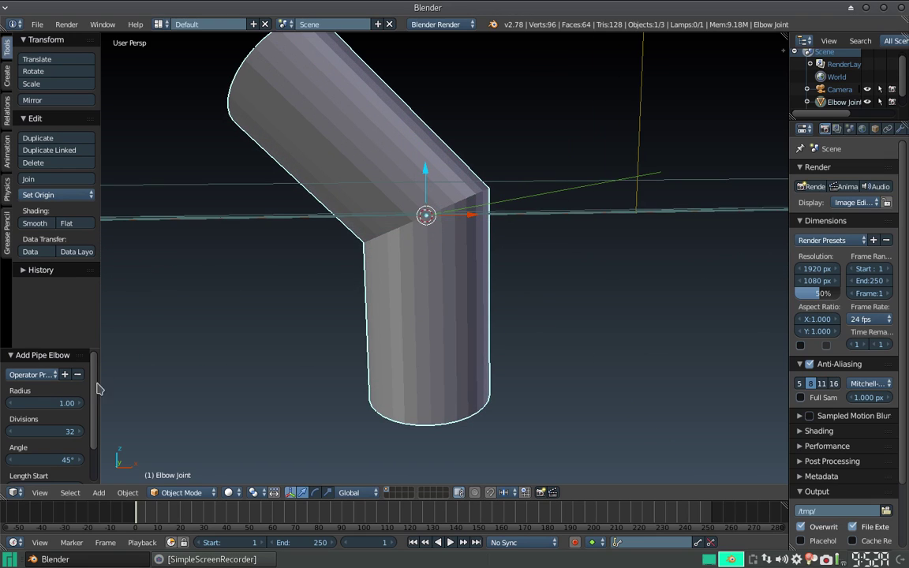
Thin the elbow to radius 0.40 and raise its divisions to 66
drag(70, 347, 77, 286)
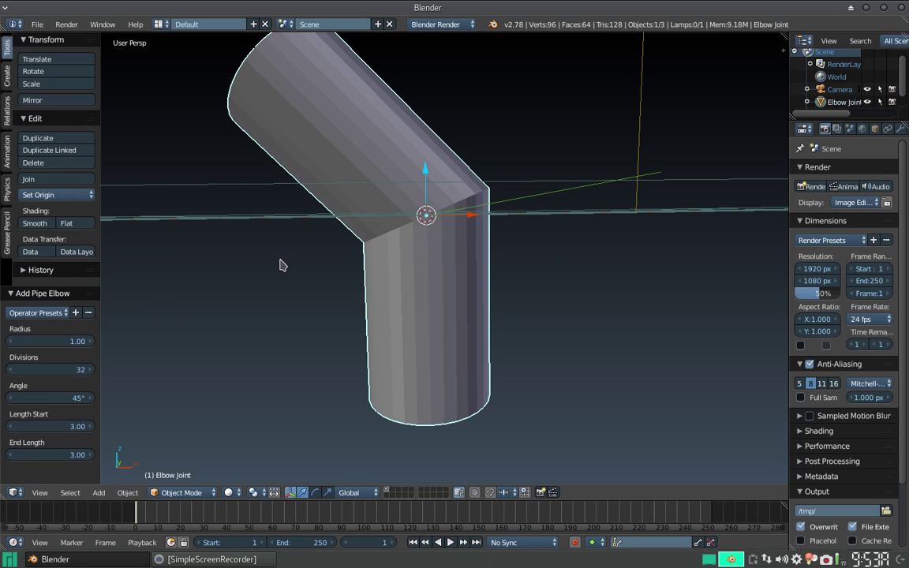
mouse_move(351, 227)
middle_down()
mouse_move(315, 196)
mouse_move(386, 223)
mouse_move(369, 194)
mouse_move(359, 198)
middle_up()
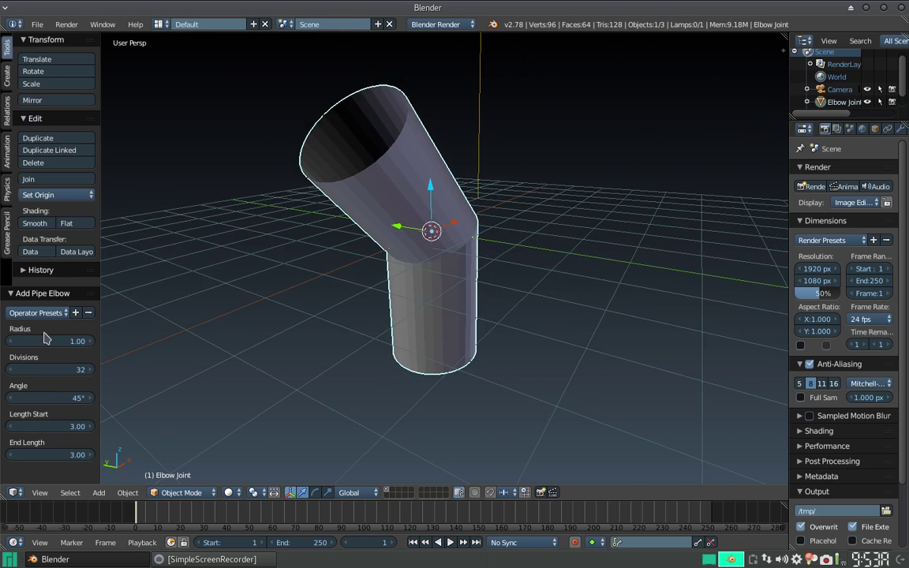
mouse_move(47, 341)
mouse_down()
mouse_move(104, 341)
mouse_move(23, 340)
mouse_up()
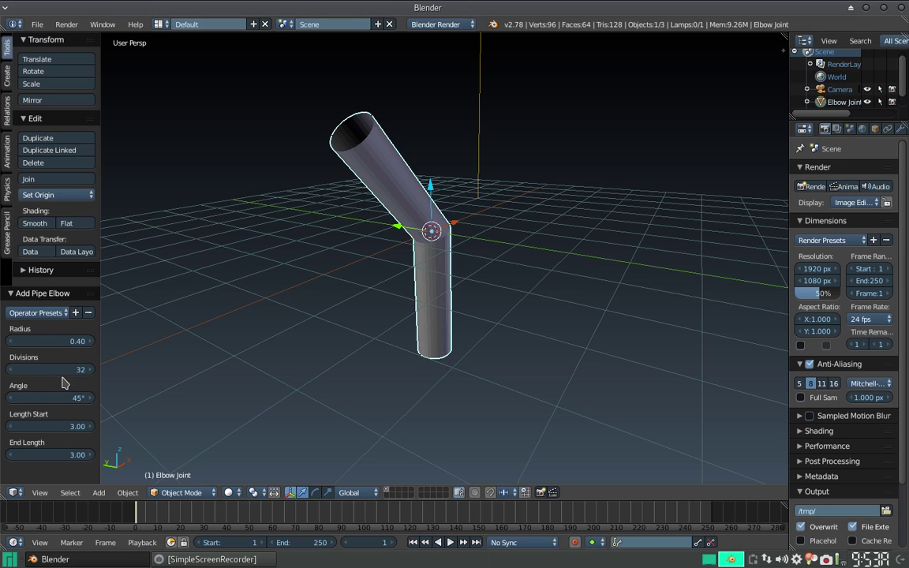
drag(55, 369, 111, 369)
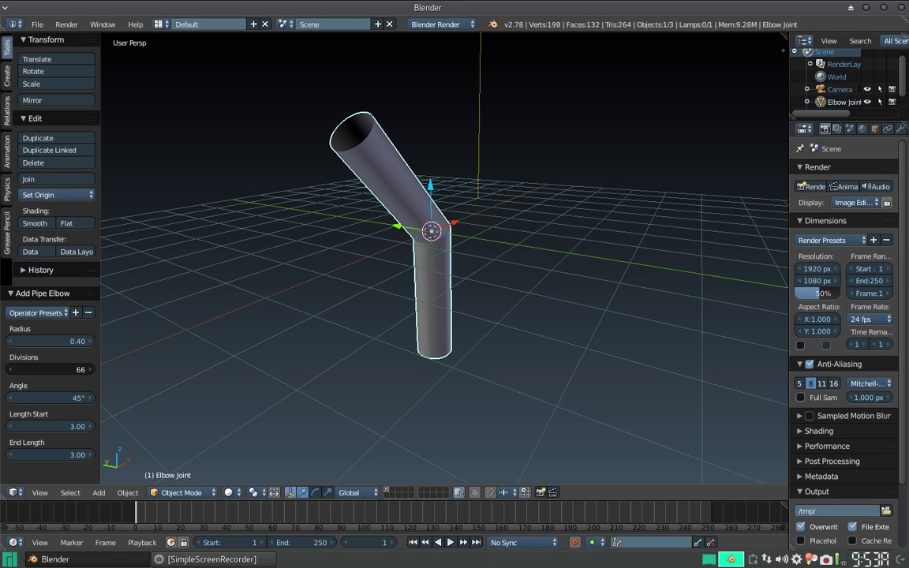
Set the elbow's divisions to 8 for an octagonal pipe
click(48, 370)
text(88)
key(Return)
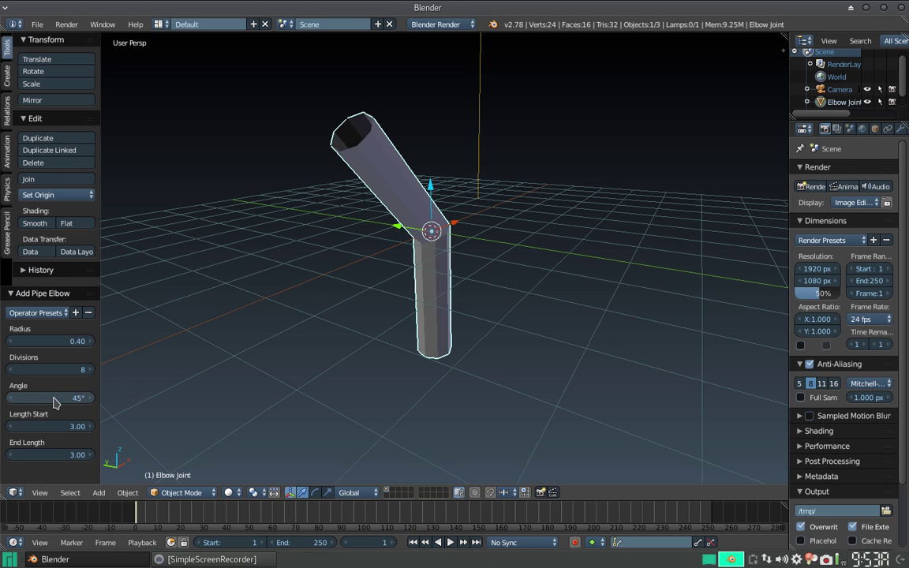
Widen the elbow's bend to 58.38° and lengthen its arms to 4.32 and 4.38
drag(52, 397, 75, 397)
middle_drag(197, 319, 290, 294)
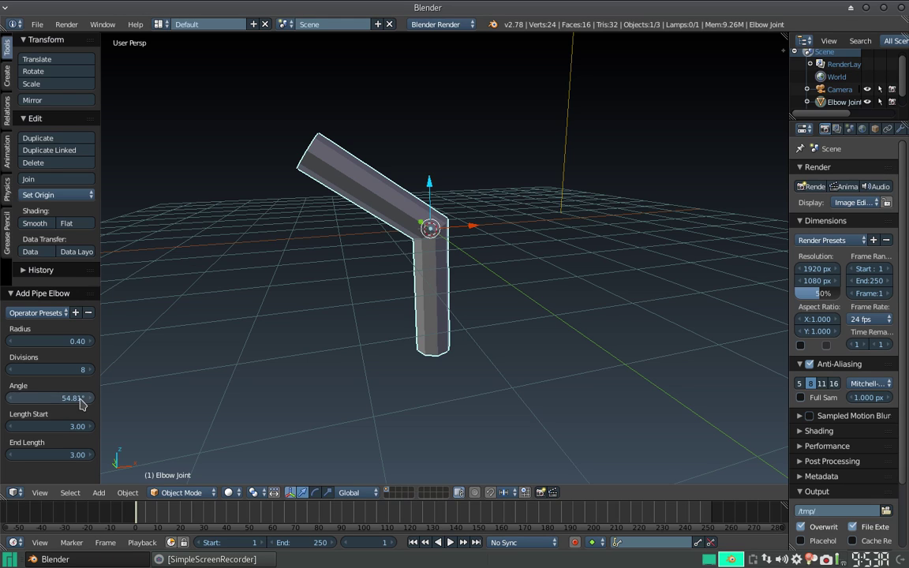
drag(37, 400, 103, 400)
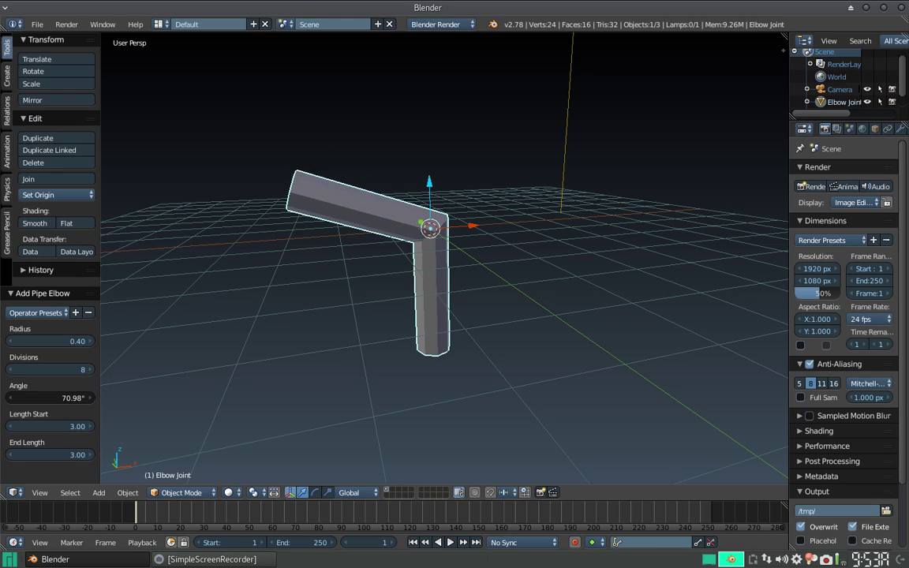
mouse_move(48, 398)
mouse_down()
mouse_move(86, 398)
mouse_move(40, 399)
mouse_up()
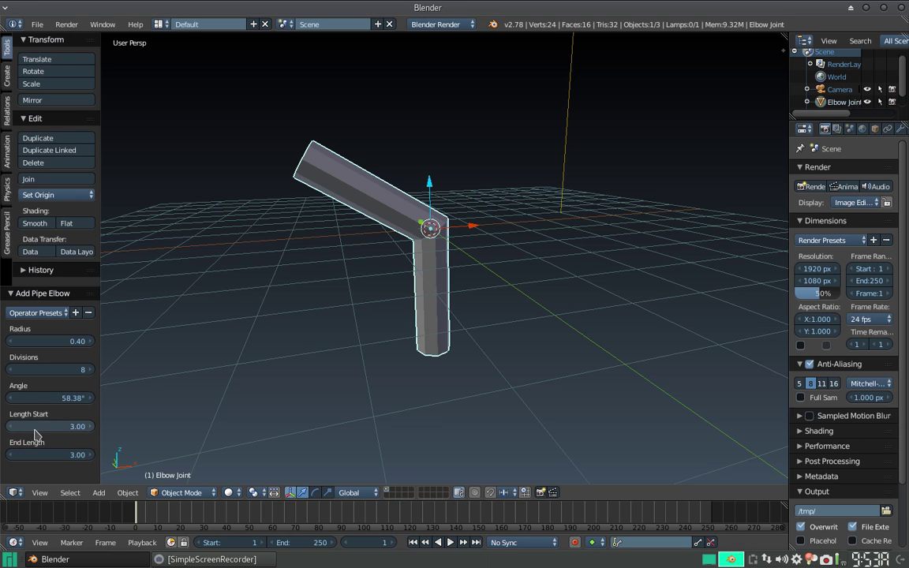
mouse_move(48, 426)
mouse_down()
mouse_move(63, 426)
mouse_move(38, 426)
mouse_move(45, 457)
mouse_up()
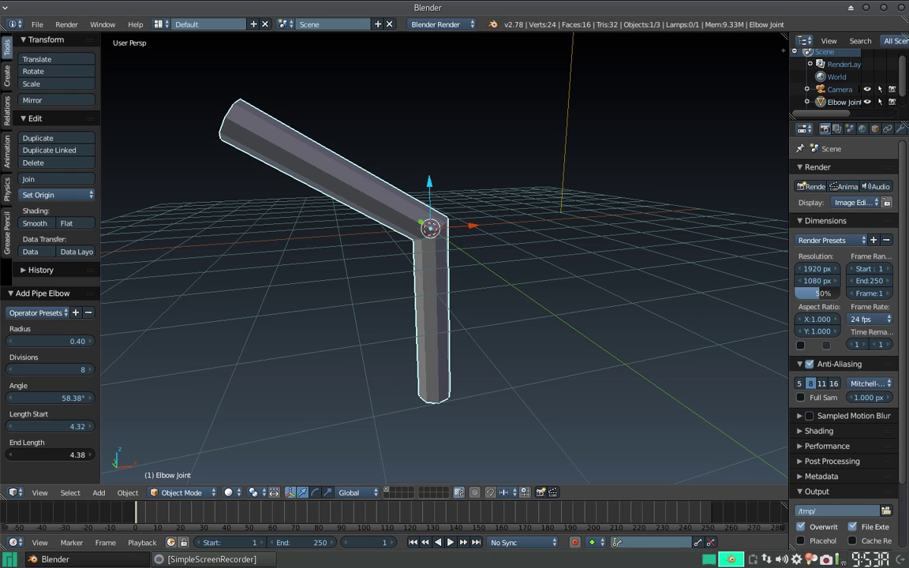
Delete the elbow and add a Pipe Tee-Joint in its place
key(Delete)
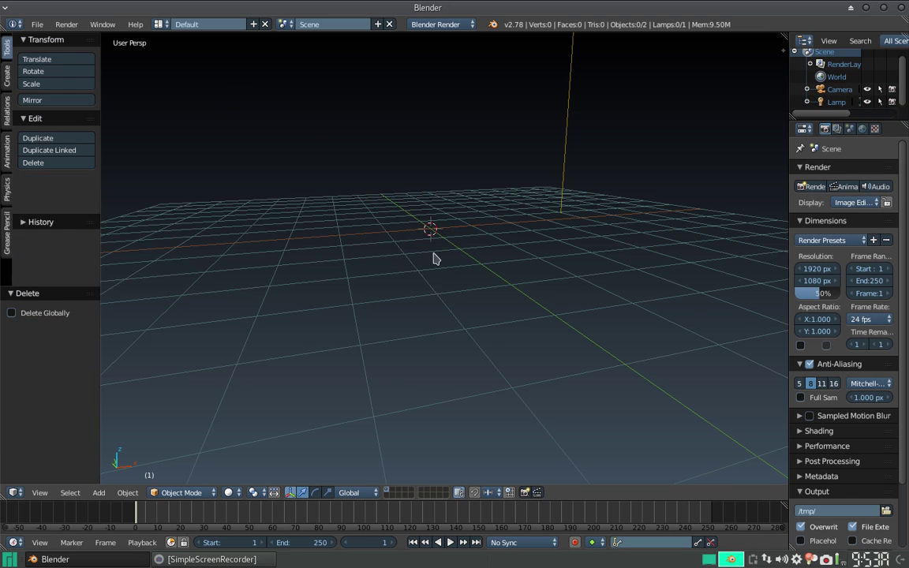
key(shift+a)
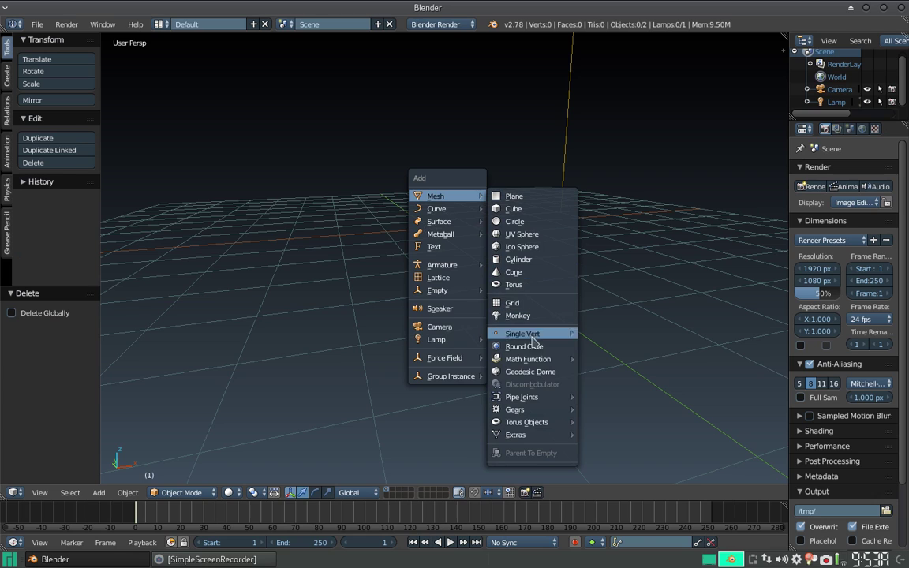
mouse_move(521, 397)
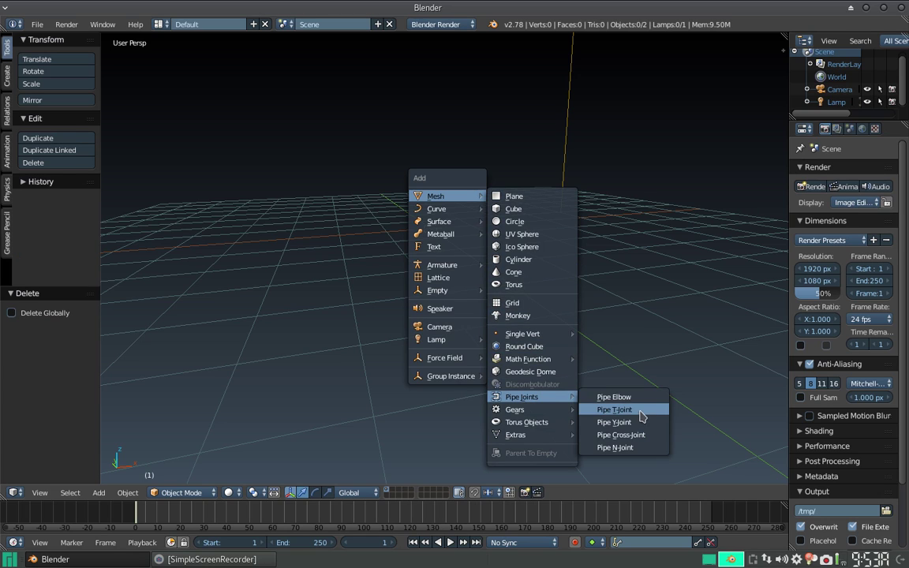
click(612, 409)
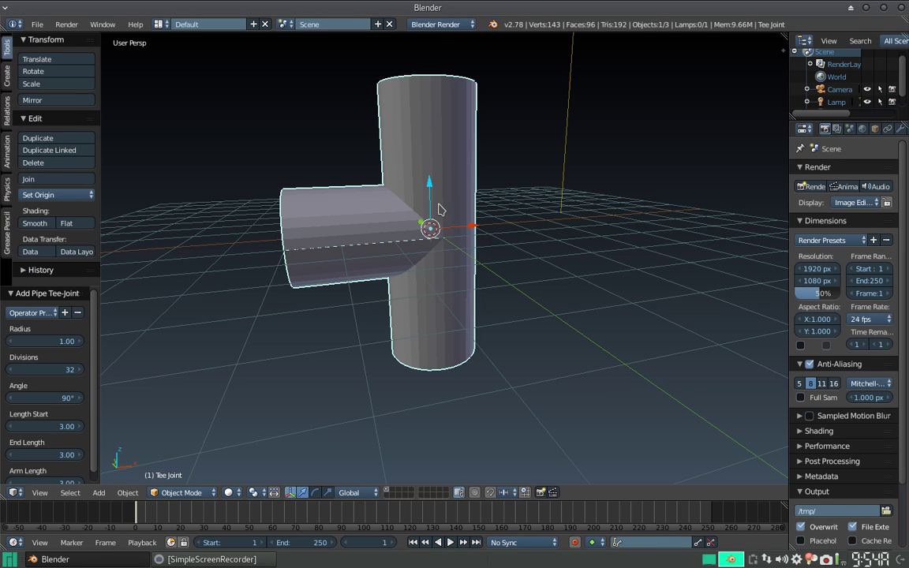
middle_drag(396, 186, 375, 177)
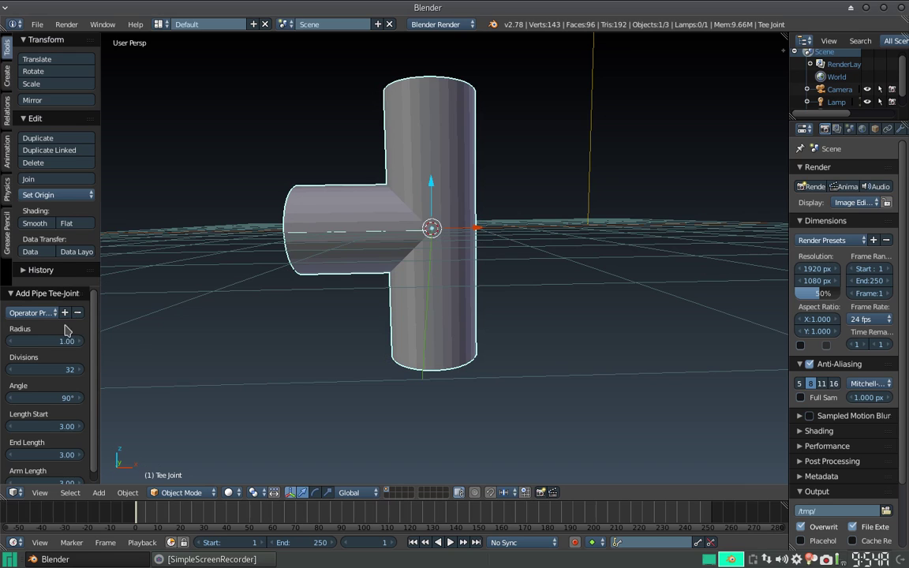
Try the tee-joint's radius and branch angle (about 52° to 120°), then remove it
mouse_move(43, 341)
mouse_down()
mouse_move(63, 341)
mouse_move(44, 341)
mouse_up()
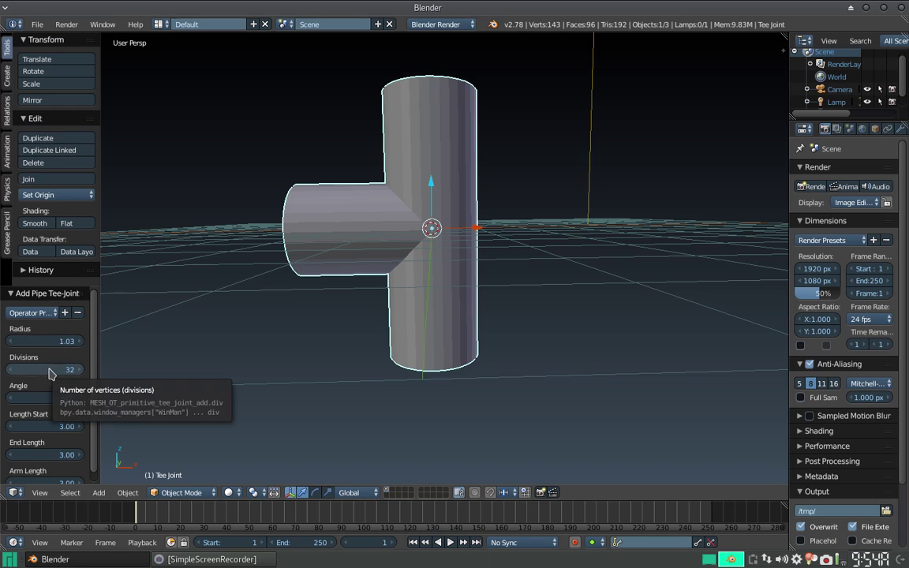
mouse_move(43, 398)
mouse_down()
mouse_move(116, 398)
mouse_move(24, 398)
mouse_move(57, 397)
mouse_up()
key(ctrl+z)
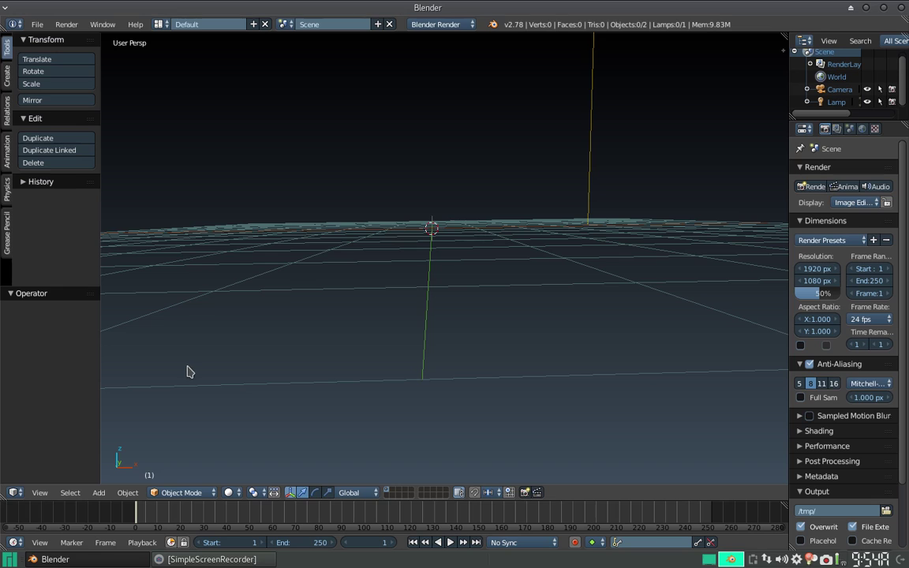
Add a Pipe Wye-Joint from the Pipe Joints menu
key(shift+a)
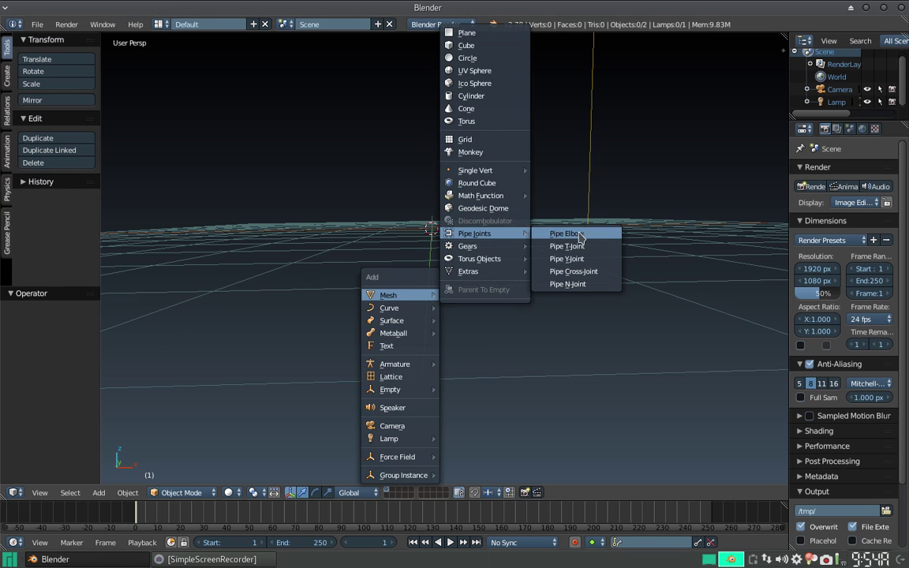
click(566, 259)
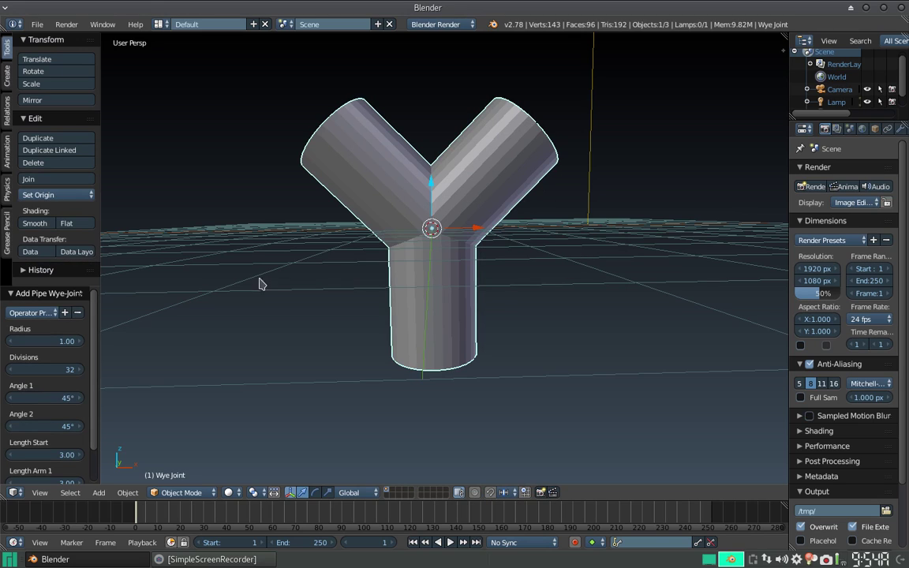
scroll(92, 448, down, 2)
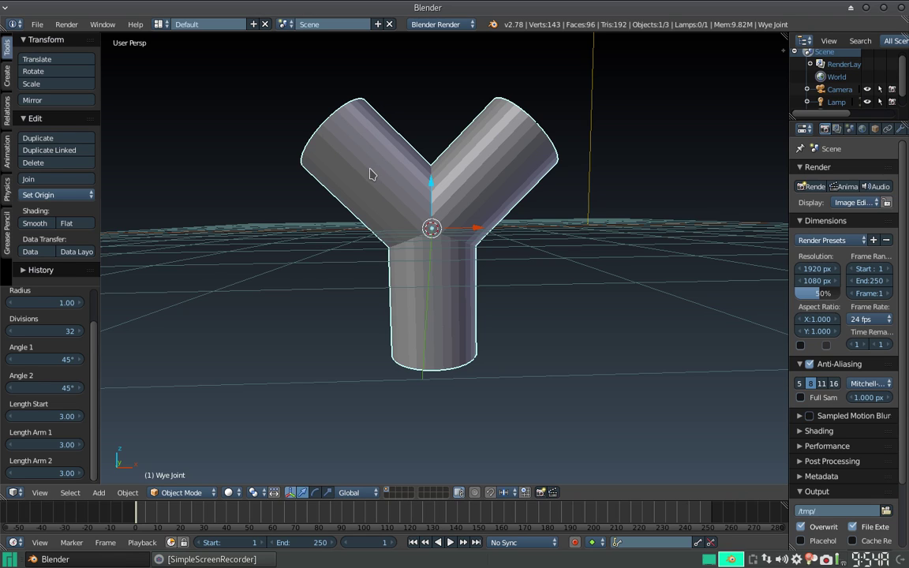
Set the wye's angles to 52.29° and 22.44°, lengths to 4.20, 4.62 and 4.86
drag(40, 359, 79, 359)
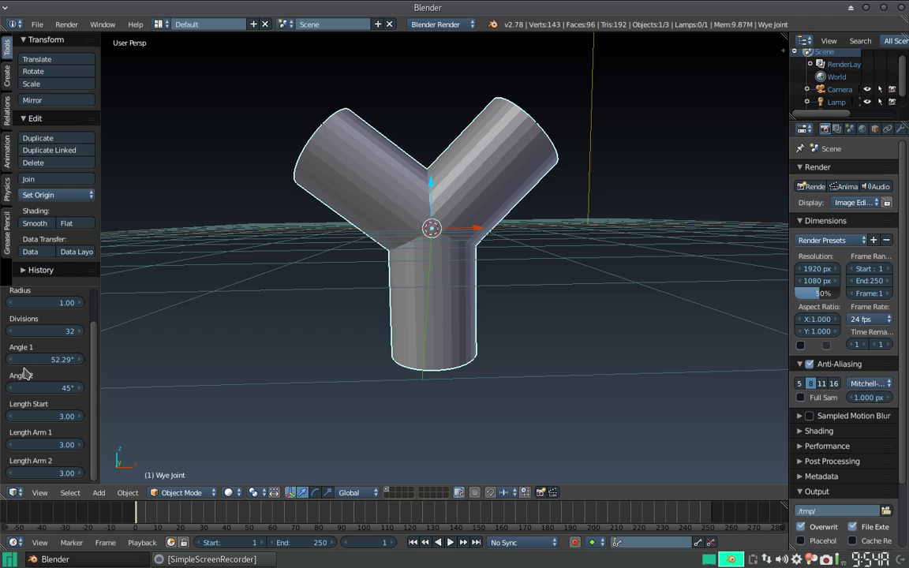
mouse_move(33, 390)
mouse_down()
mouse_move(8, 387)
mouse_move(36, 452)
mouse_move(79, 444)
mouse_up()
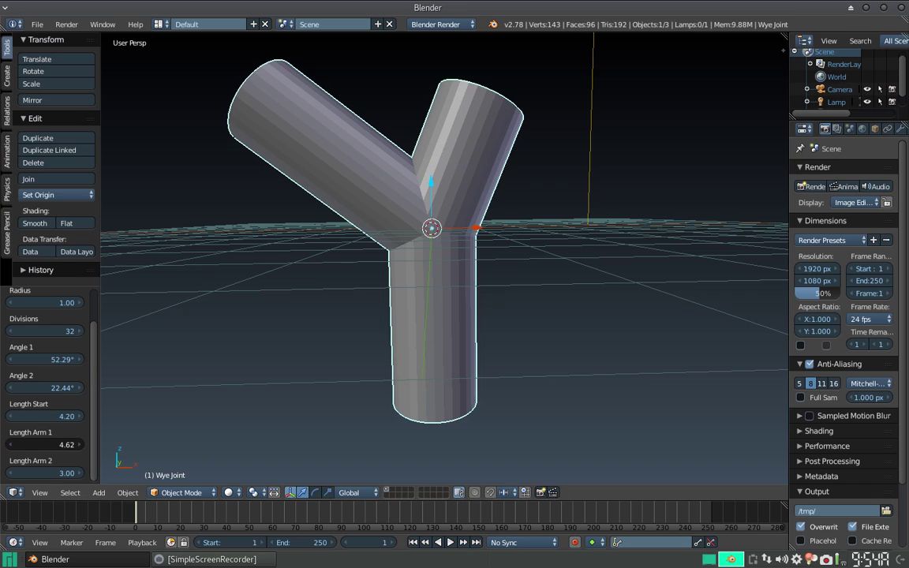
drag(9, 472, 59, 473)
scroll(365, 345, down, 2)
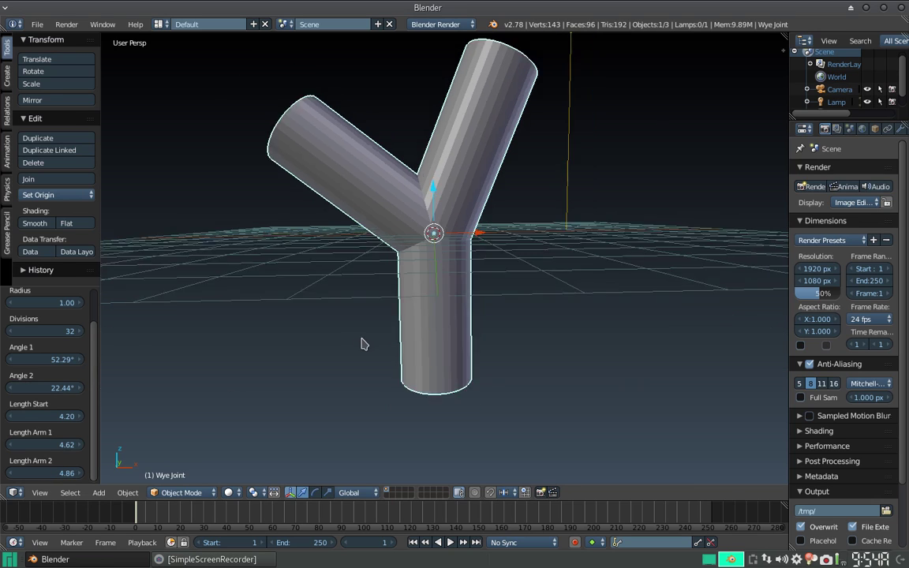
scroll(371, 334, down, 4)
scroll(370, 335, up, 6)
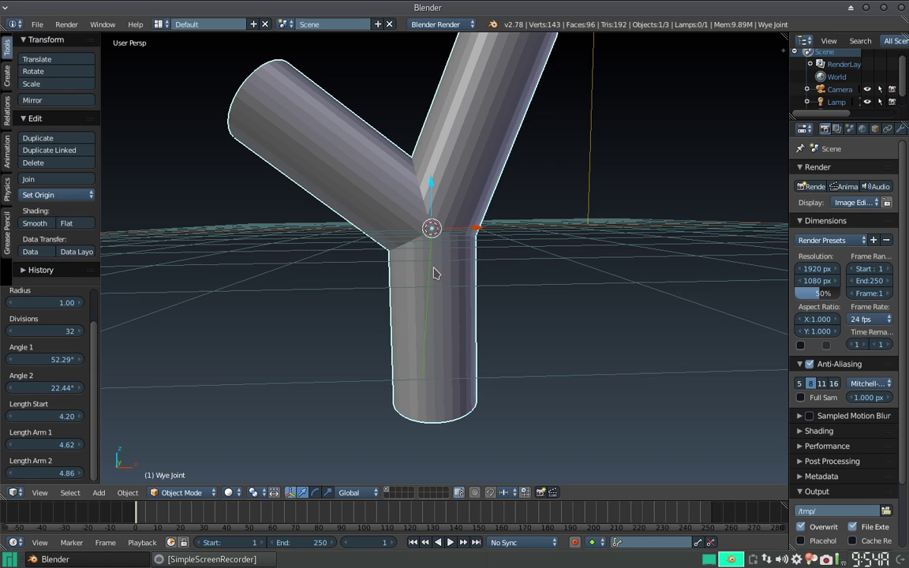
Delete the wye joint and add a 90° Pipe Cross-Joint at default settings
key(x)
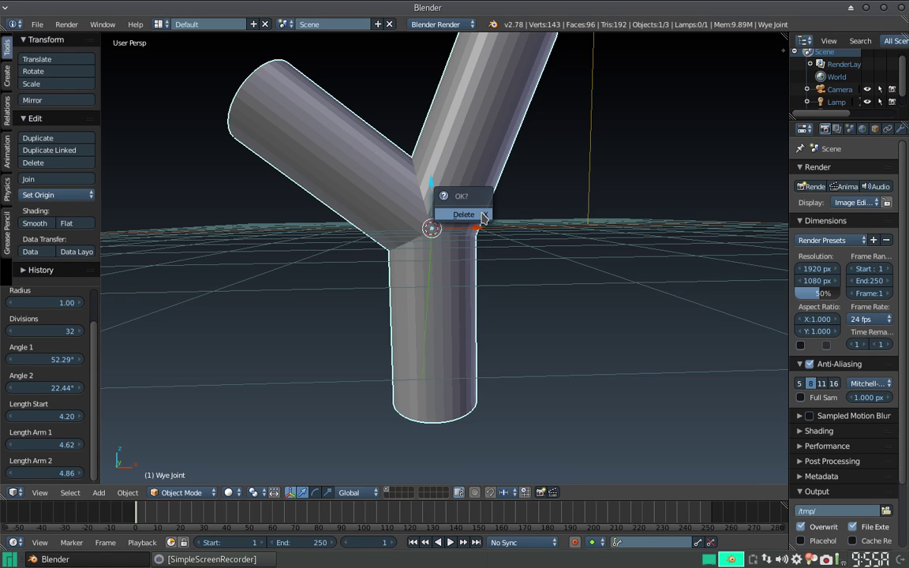
click(463, 210)
key(shift+a)
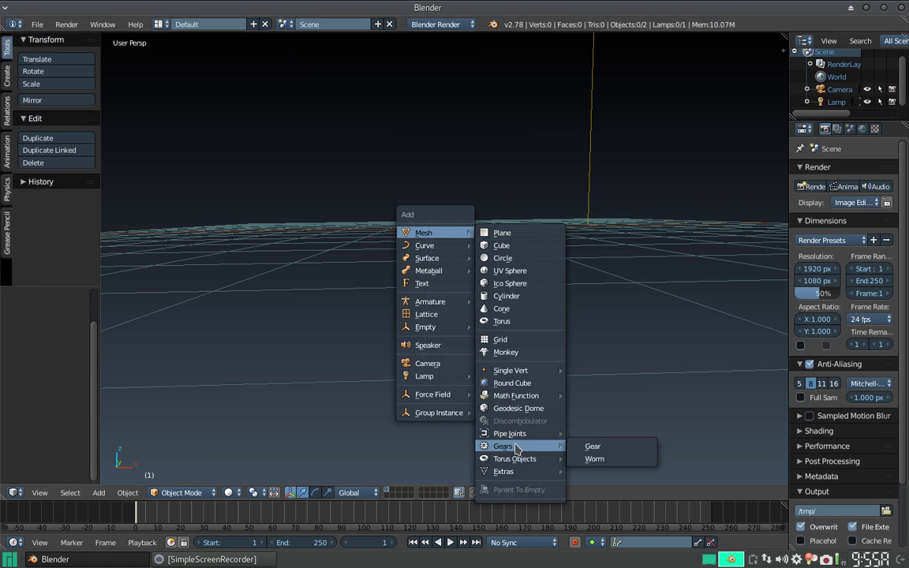
mouse_move(510, 433)
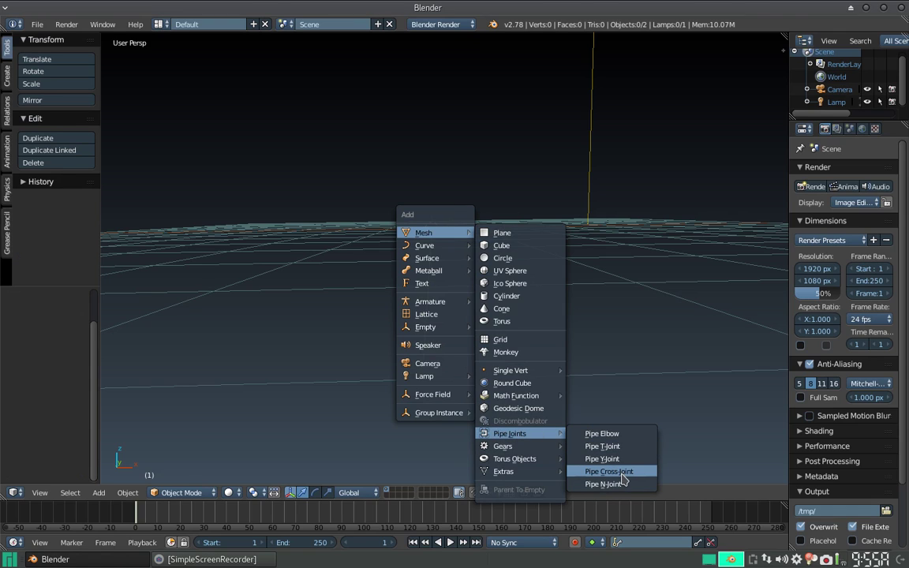
click(609, 471)
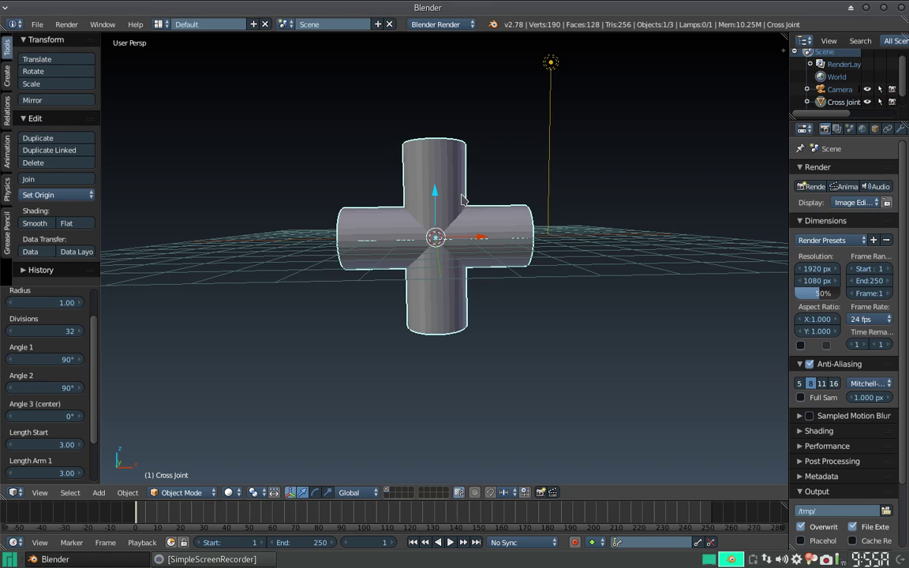
scroll(63, 379, down, 1)
scroll(59, 384, down, 1)
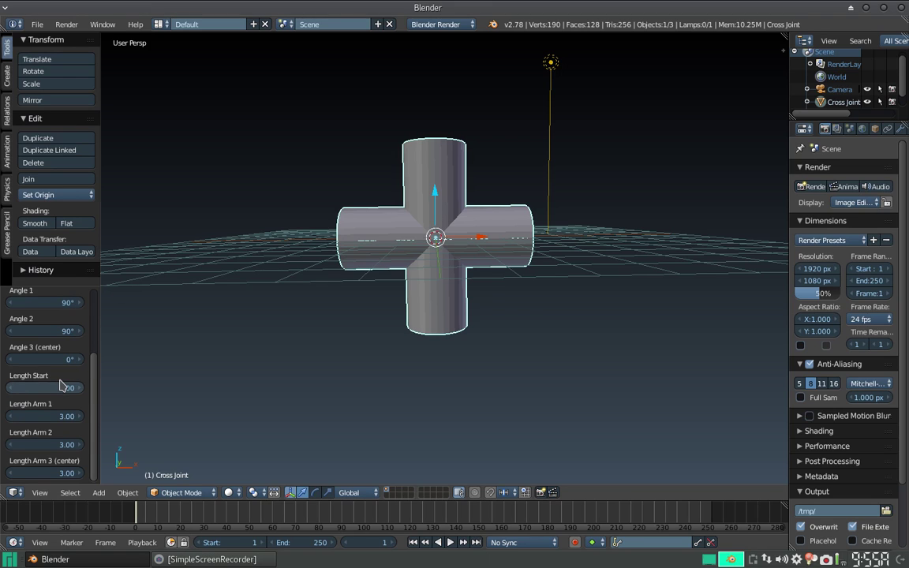
scroll(60, 384, up, 3)
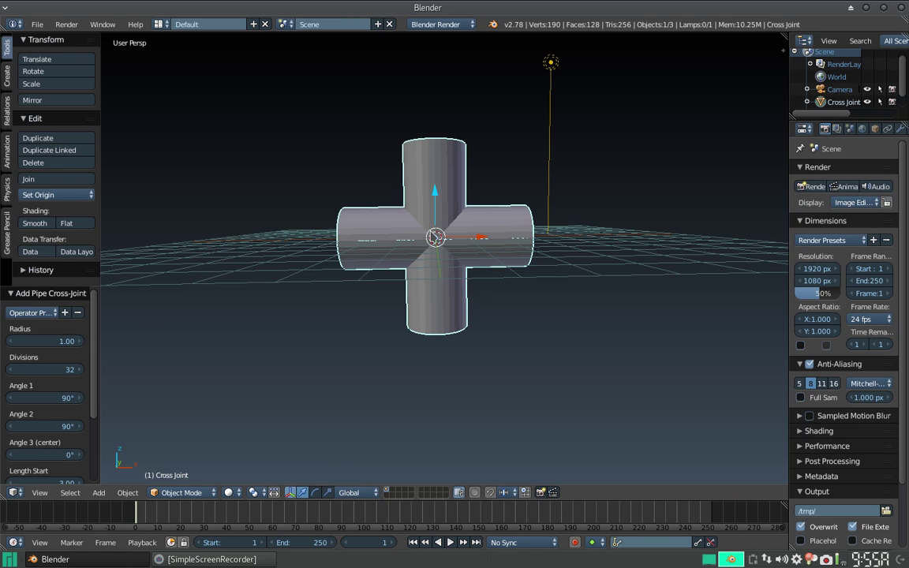
Delete the cross-joint, add a Pipe N-Joint and orbit to a lower angle
key(x)
click(395, 249)
key(shift+a)
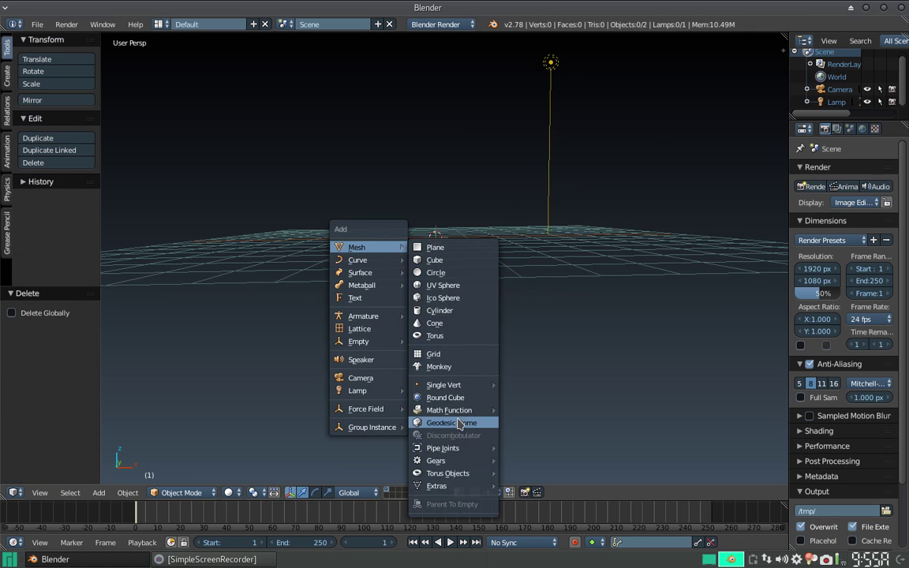
mouse_move(443, 447)
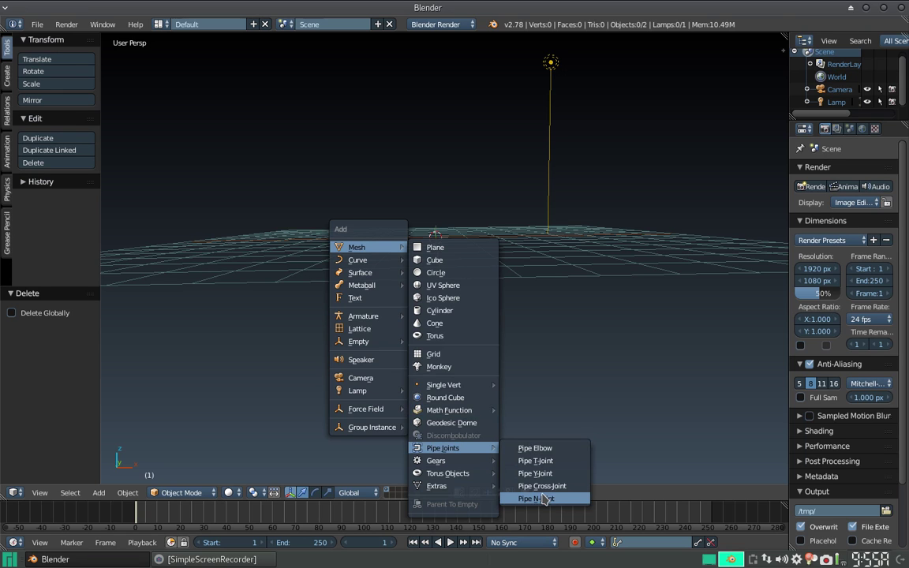
click(545, 497)
middle_drag(483, 175, 410, 190)
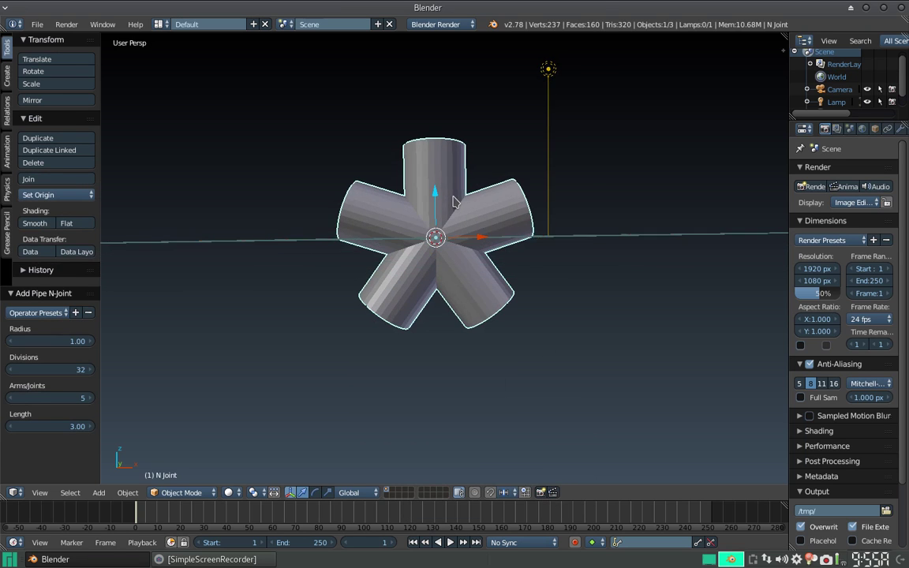
scroll(444, 194, up, 2)
scroll(444, 194, down, 1)
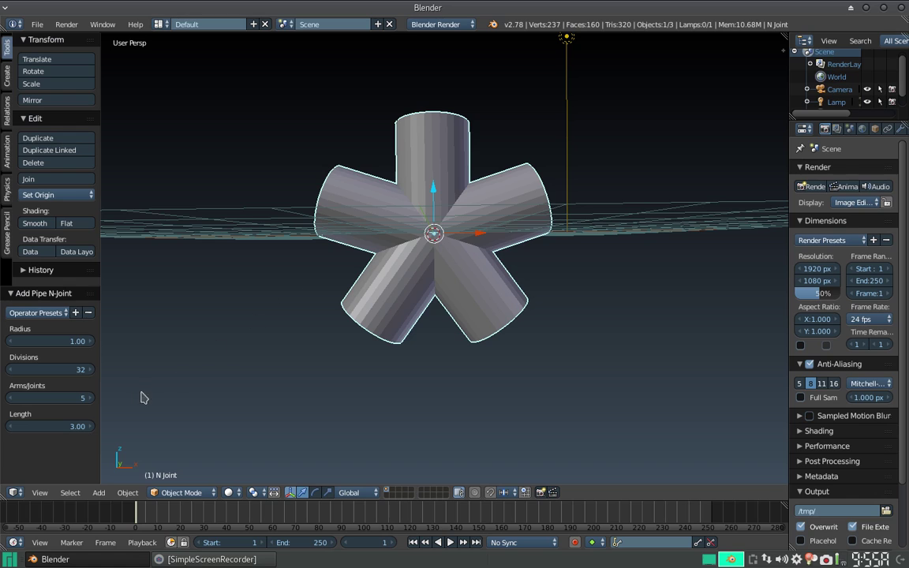
Raise the N-joint's arm count step by step from 5 up to 42
click(91, 399)
click(90, 398)
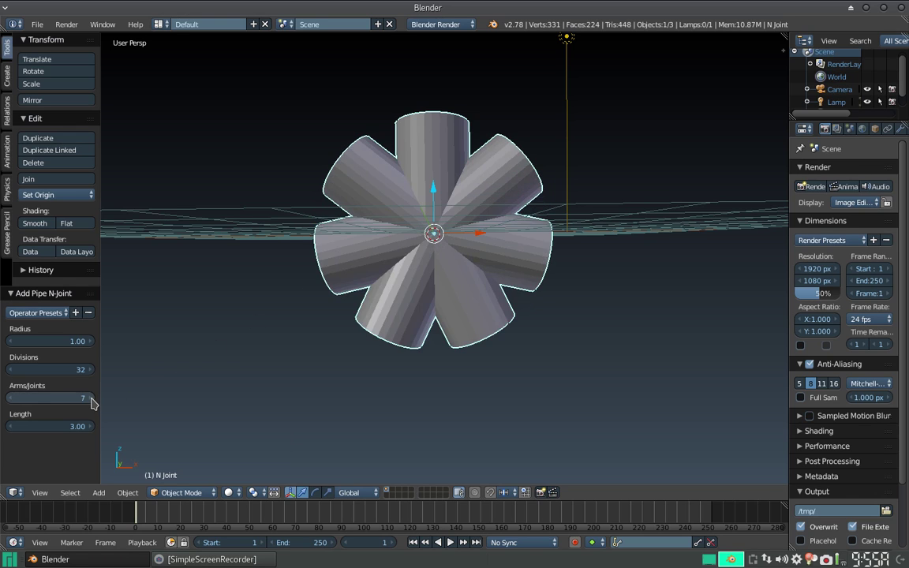
click(91, 399)
drag(91, 399, 212, 399)
scroll(366, 276, down, 6)
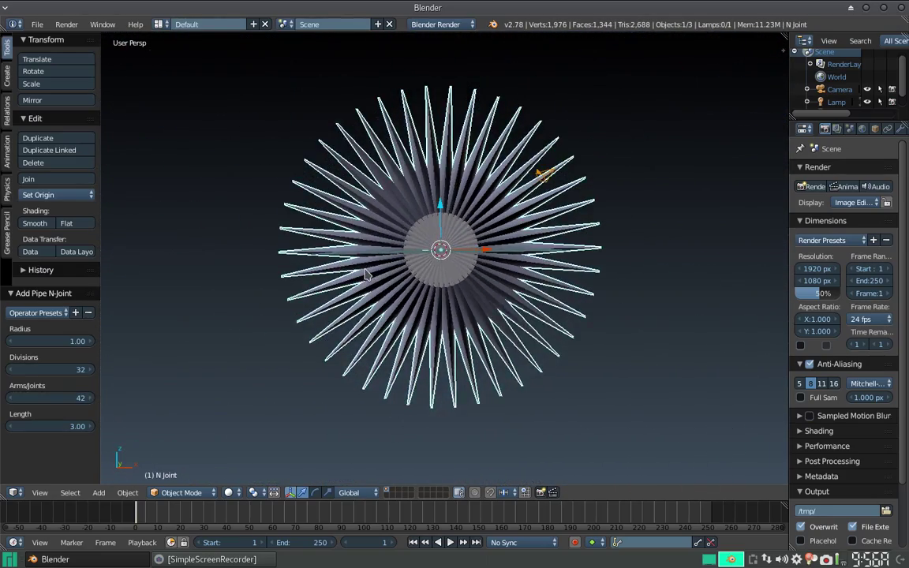
scroll(365, 275, up, 5)
Delete the 42-arm N-joint, tilt the view down onto the grid, and bring up the Add menu
key(Delete)
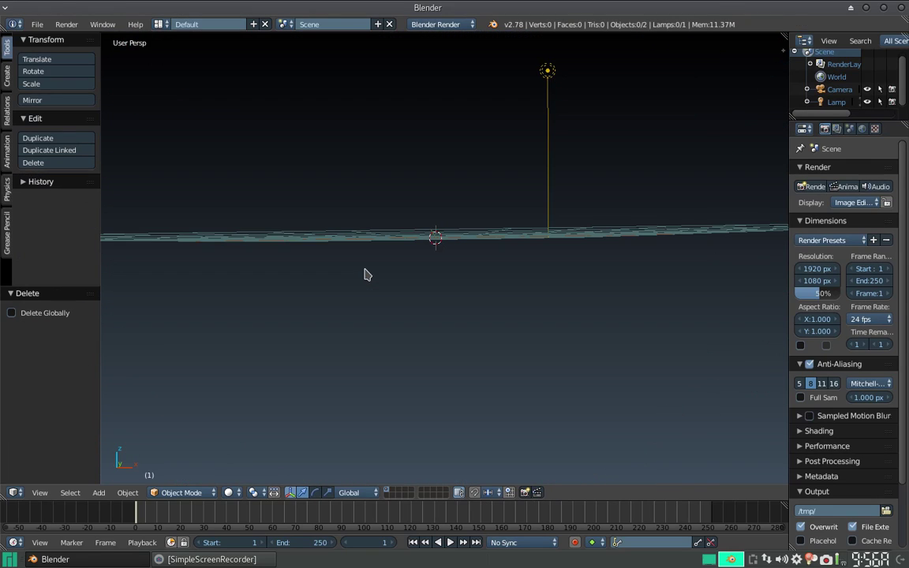
middle_drag(560, 144, 551, 166)
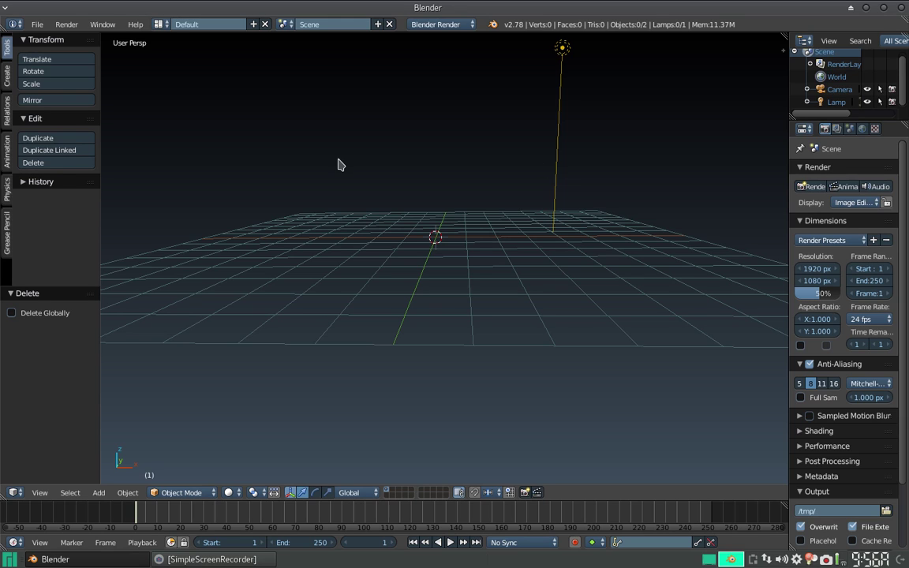
key(shift+a)
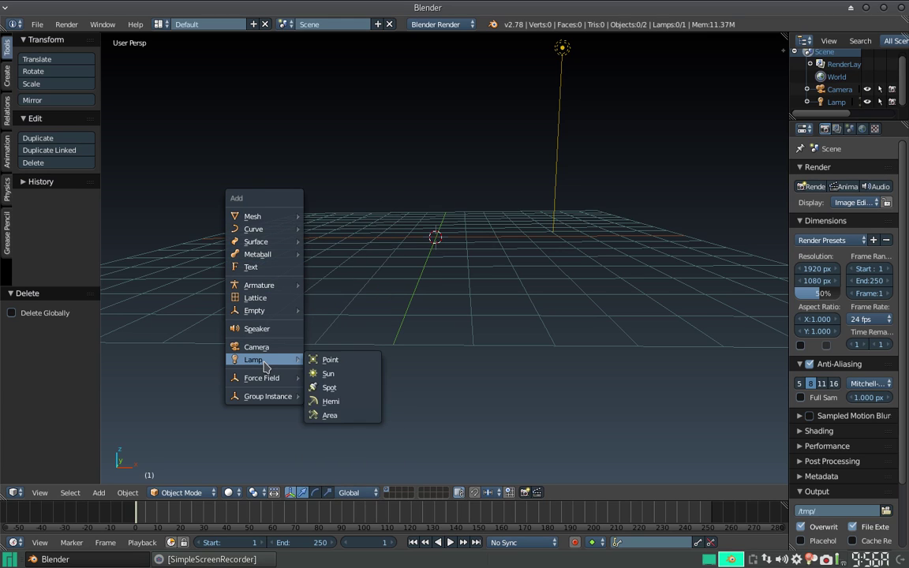
mouse_move(261, 217)
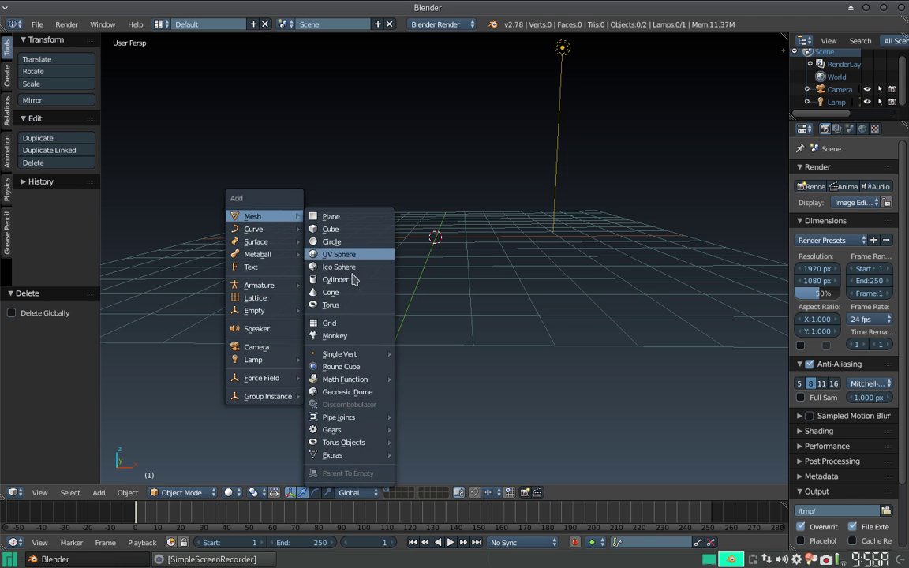
mouse_move(338, 416)
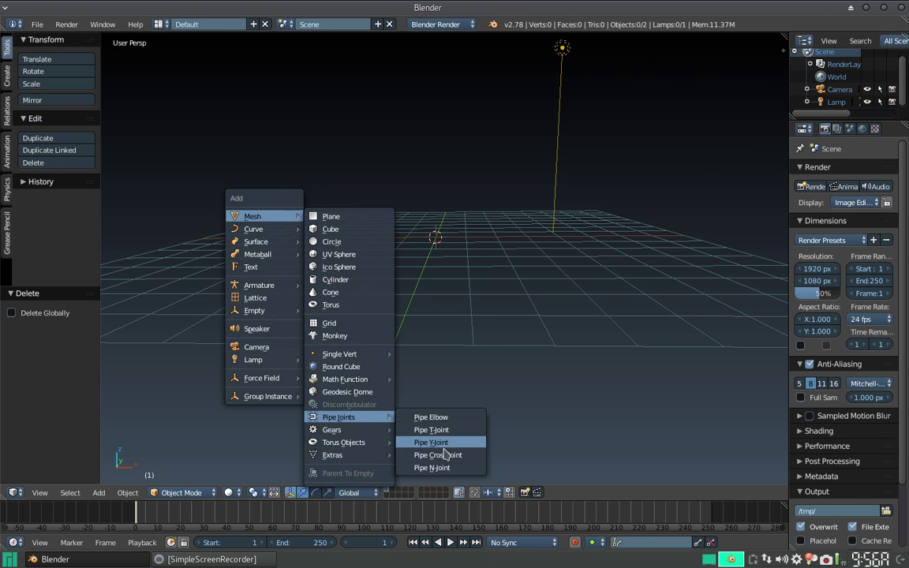
Add a Pipe N-Joint and enter 9 arms
click(426, 467)
scroll(471, 209, down, 3)
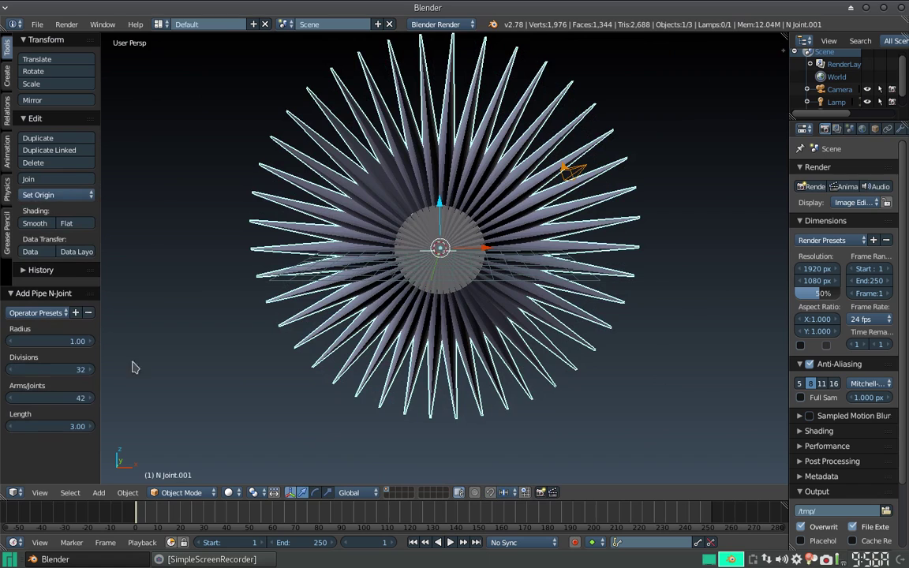
click(76, 398)
text(9)
key(Return)
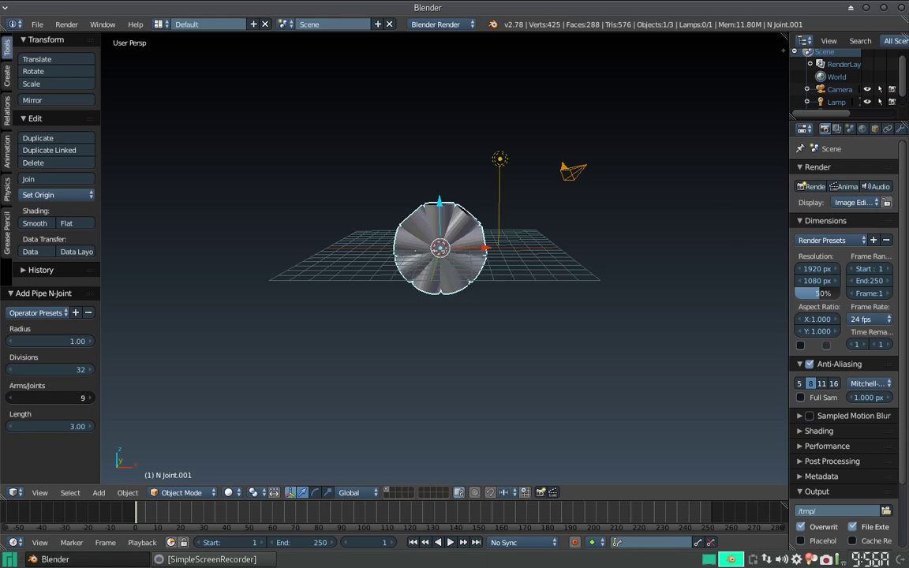
Bring the N-joint down to 6 arms and orbit to grid level to inspect it
drag(79, 398, 85, 397)
click(90, 397)
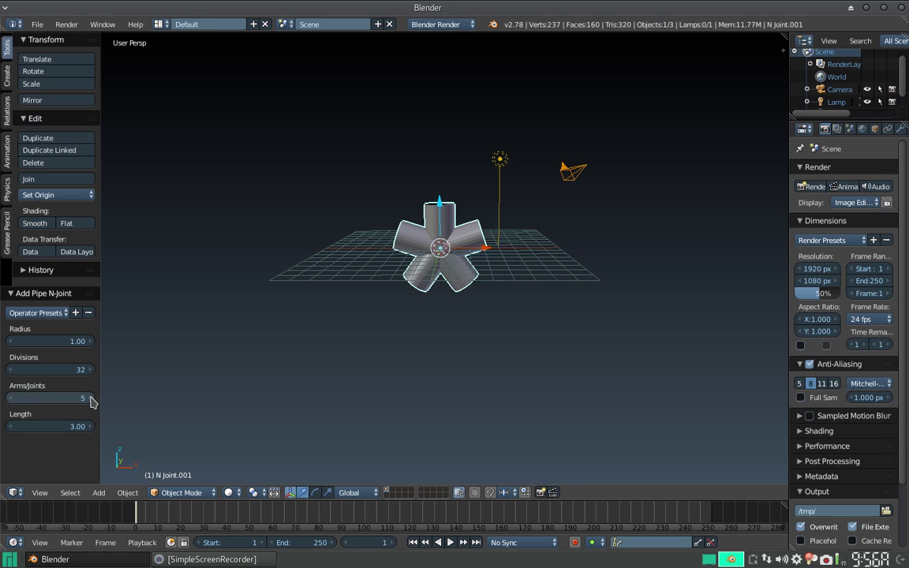
click(90, 399)
scroll(432, 234, up, 2)
scroll(432, 234, up, 4)
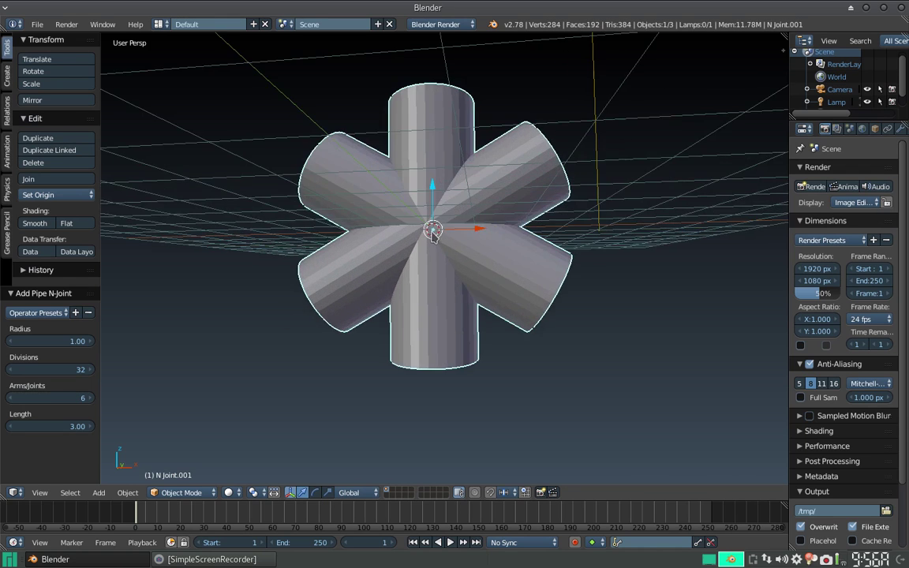
middle_drag(432, 234, 435, 265)
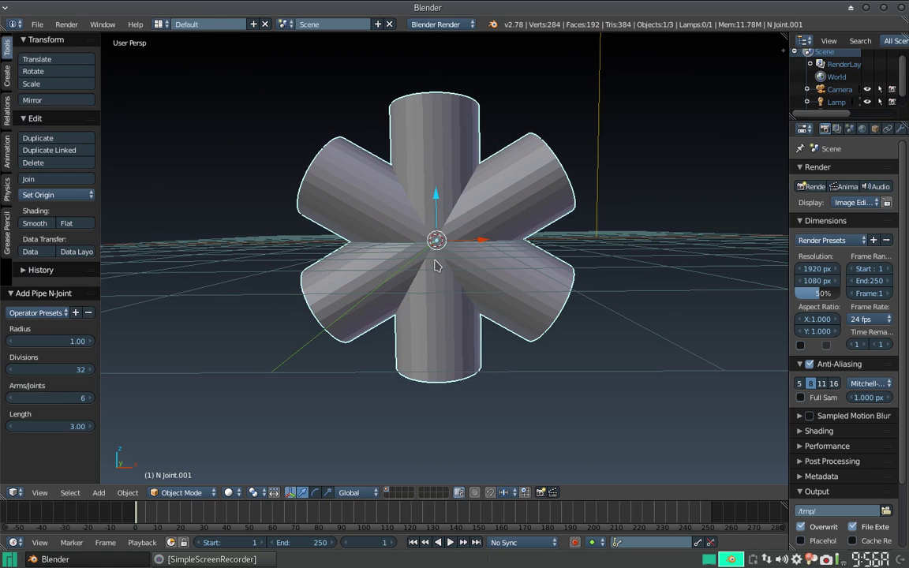